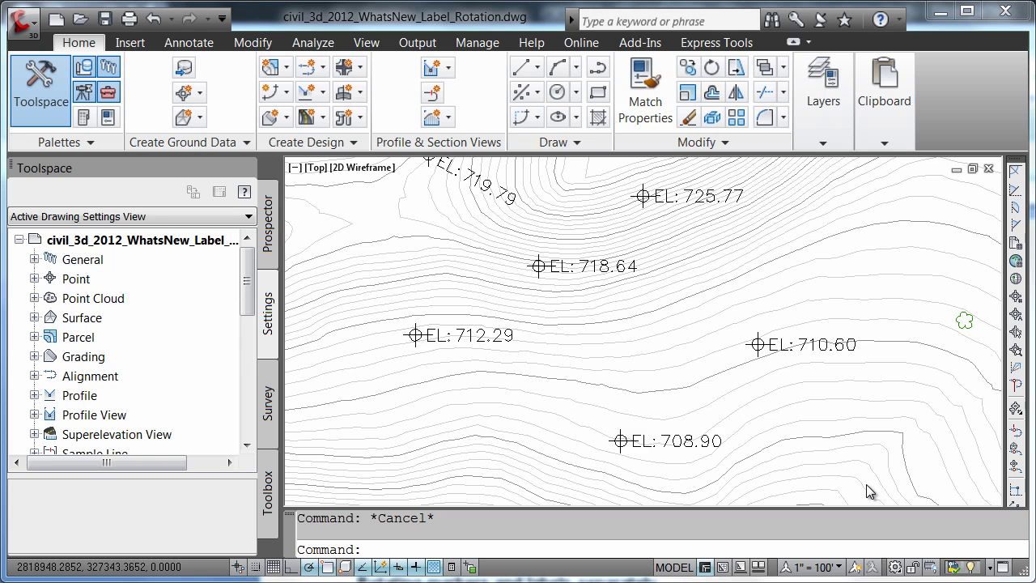
- Zoom in on the EL: 710.60 elevation label and select it to reach its rotate options
scroll(796, 378, up, 4)
middle_drag(768, 354, 666, 419)
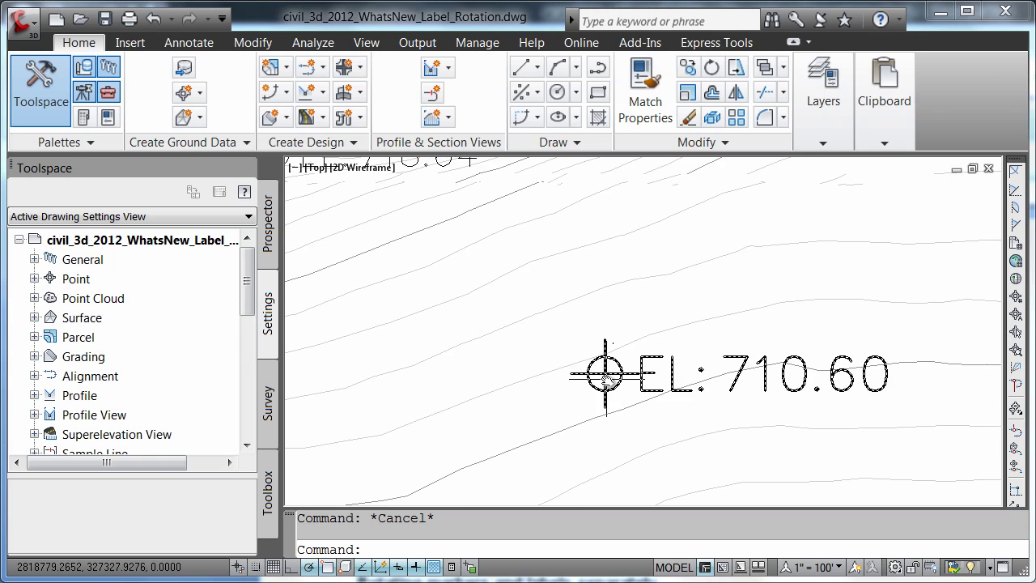
click(605, 377)
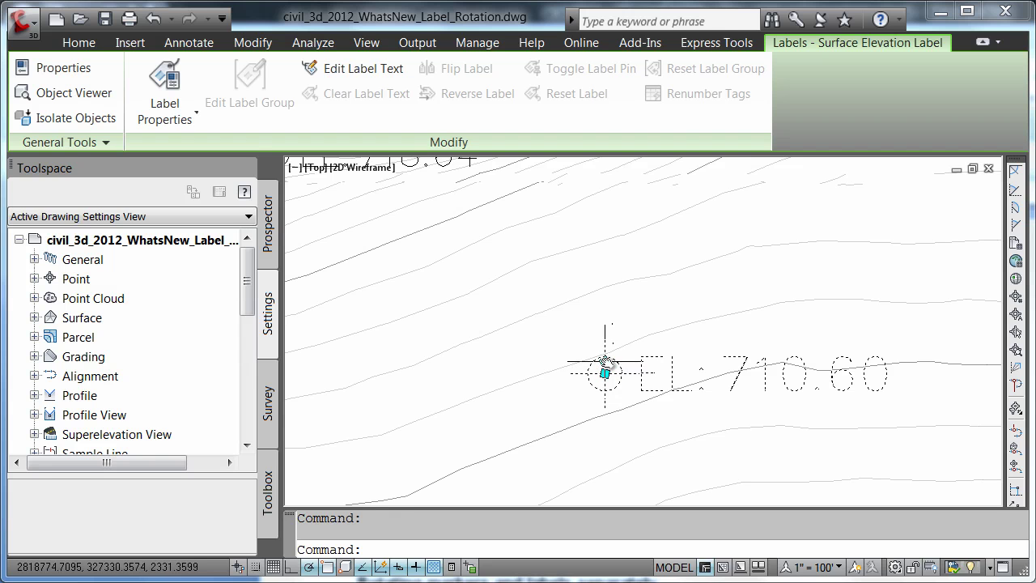
mouse_move(605, 362)
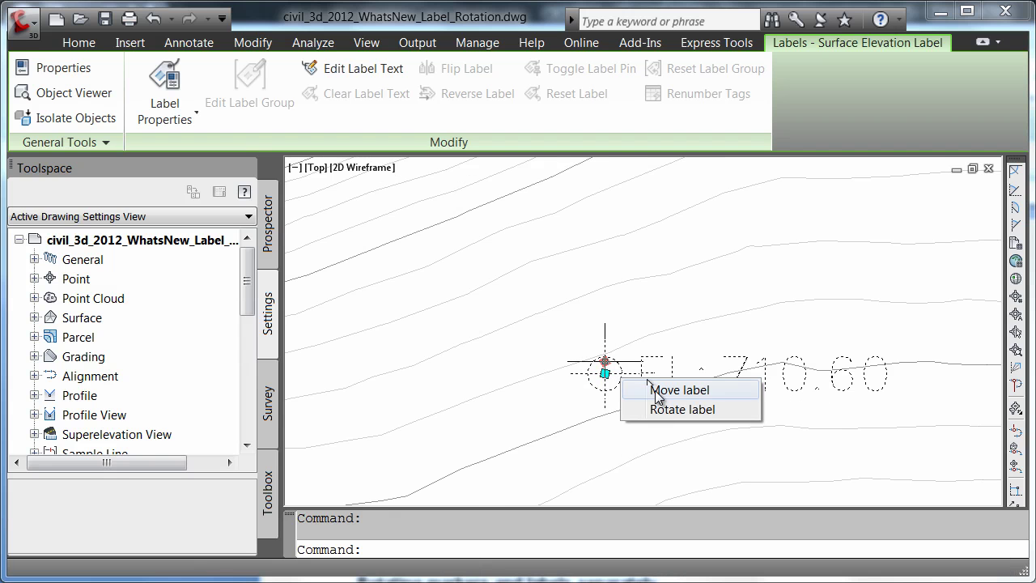
- Rotate only the EL: 710.60 label text to 45°, then deselect it
click(669, 411)
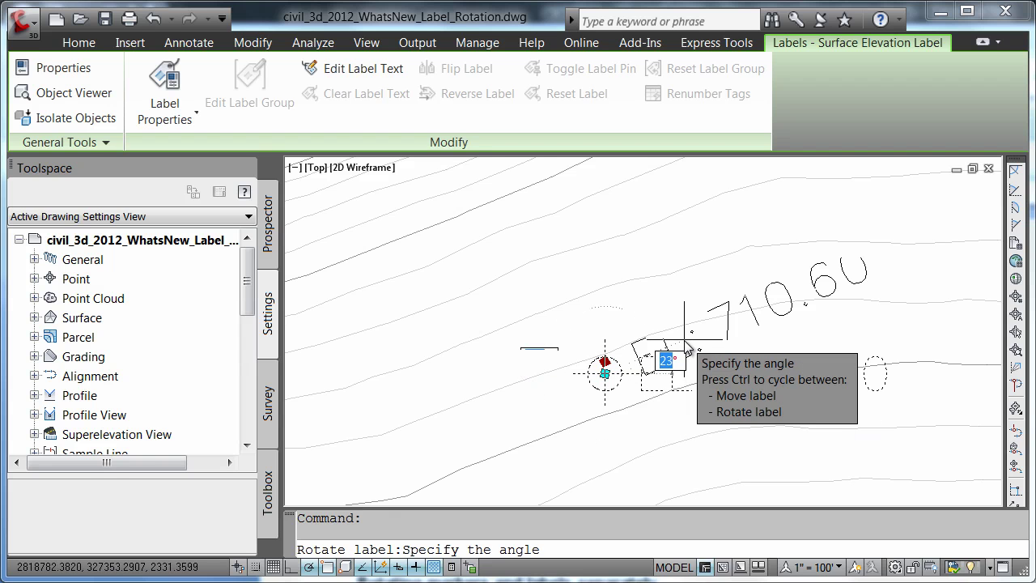
text(45)
key(Return)
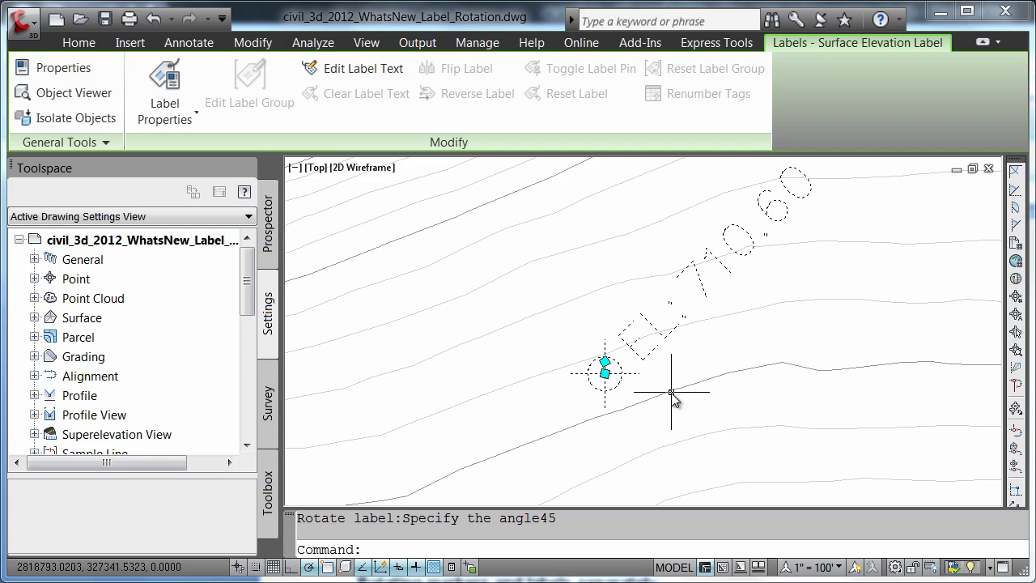
key(Return)
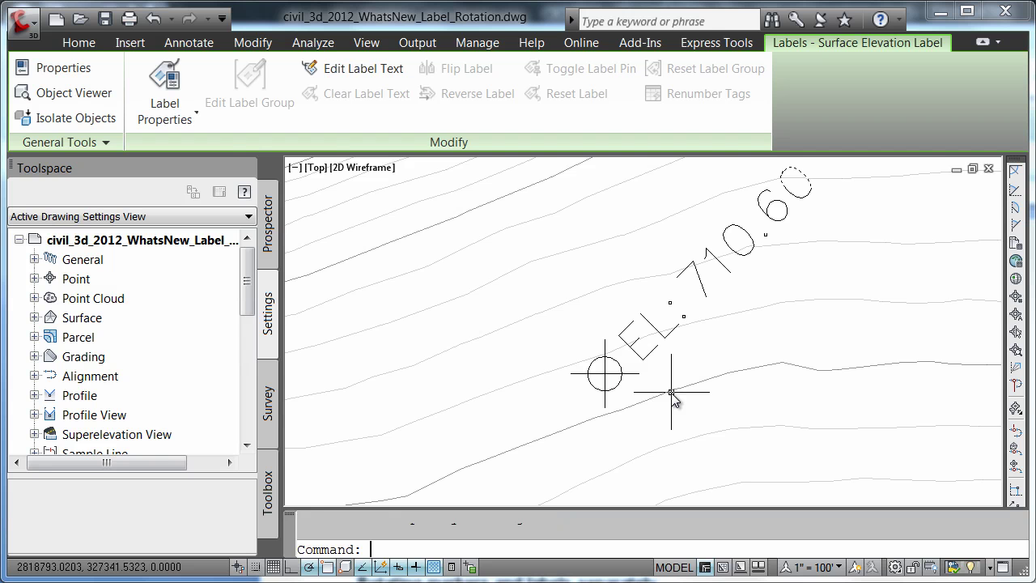
key(Escape)
scroll(526, 413, down, 2)
- Rotate just the EL: 708.90 label's marker to 45°, then reselect the label
mouse_move(463, 424)
middle_down()
mouse_move(616, 336)
mouse_move(643, 290)
middle_up()
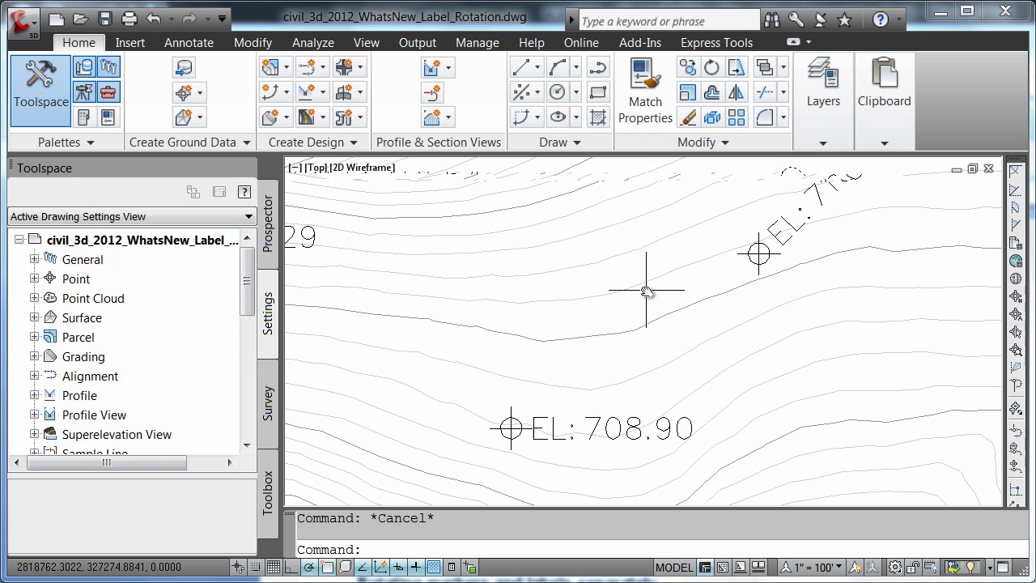
click(514, 419)
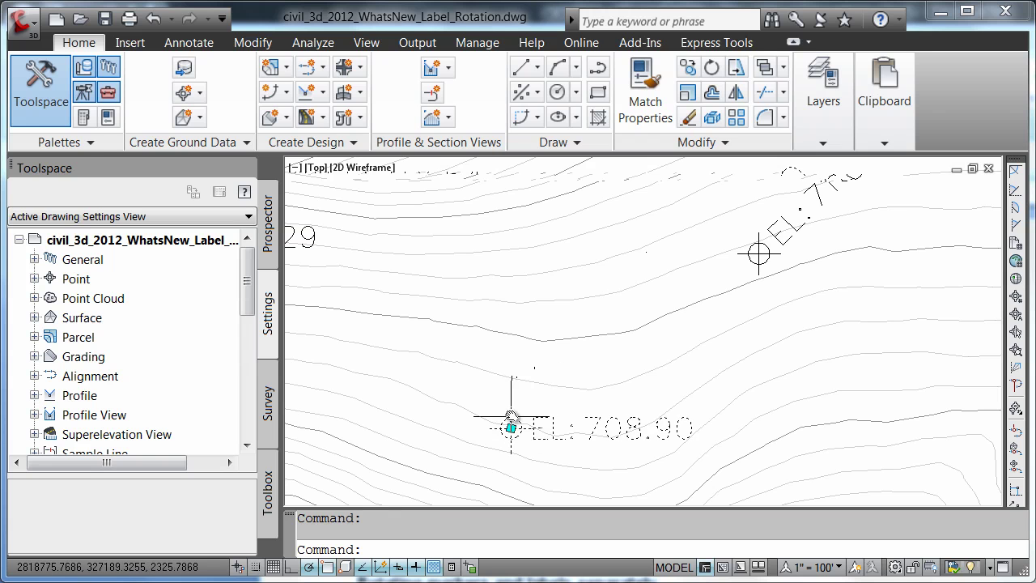
mouse_move(511, 422)
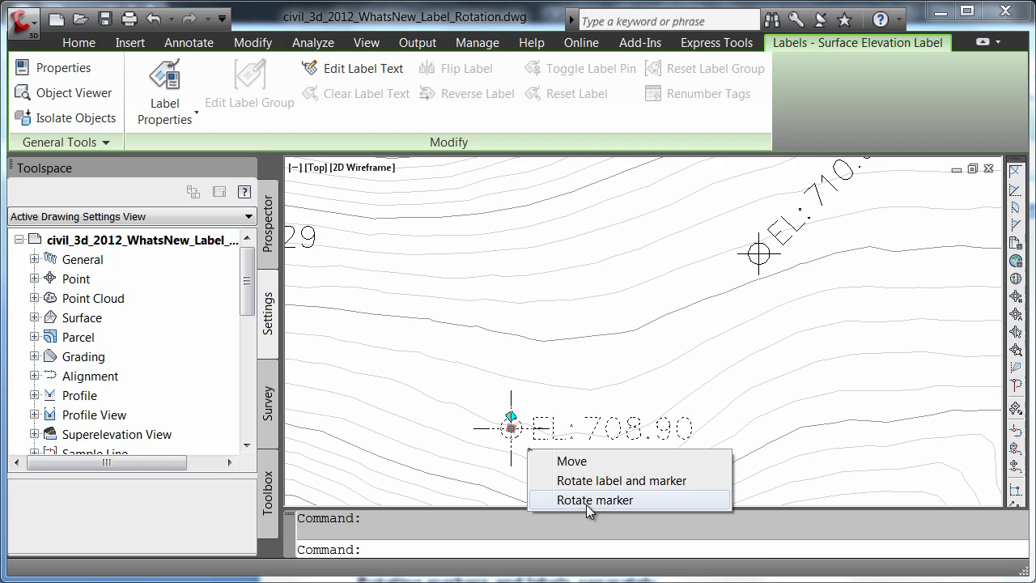
click(588, 502)
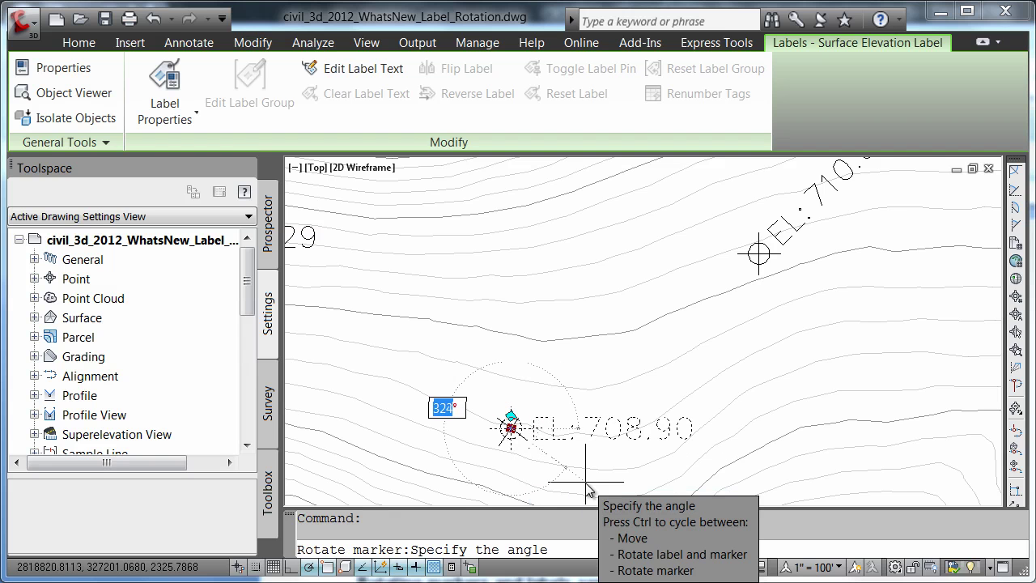
text(45)
key(Return)
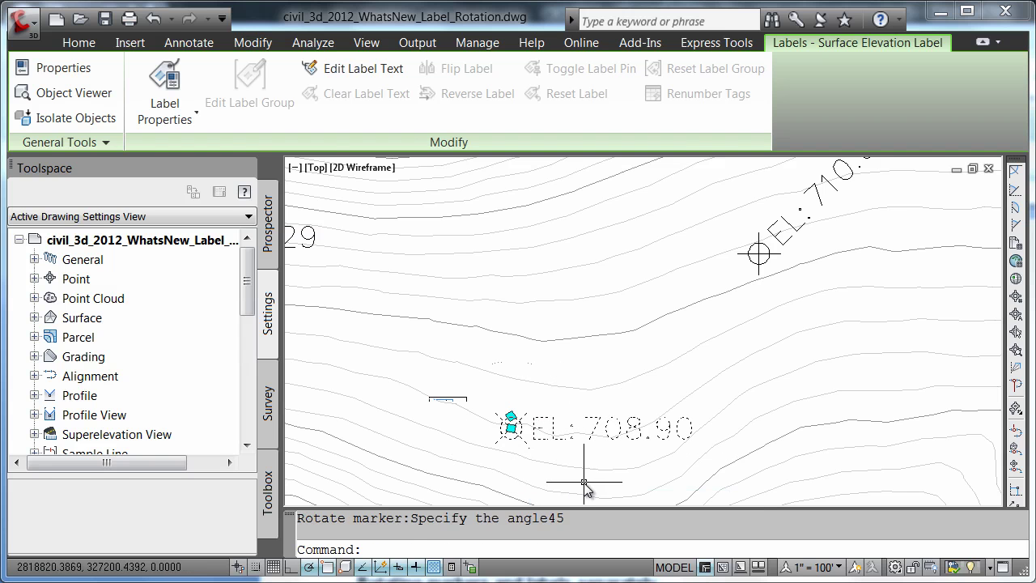
key(Escape)
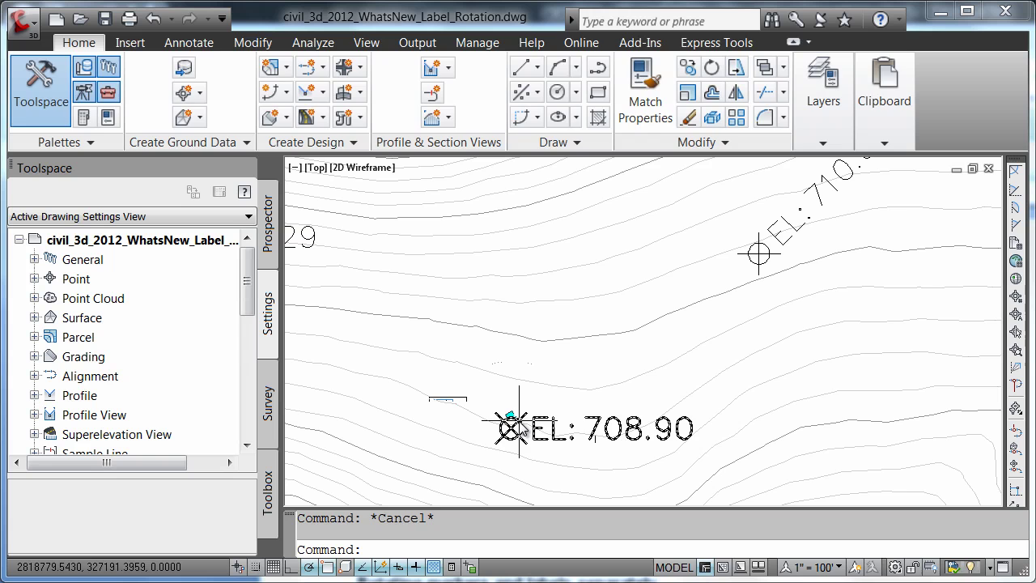
click(519, 421)
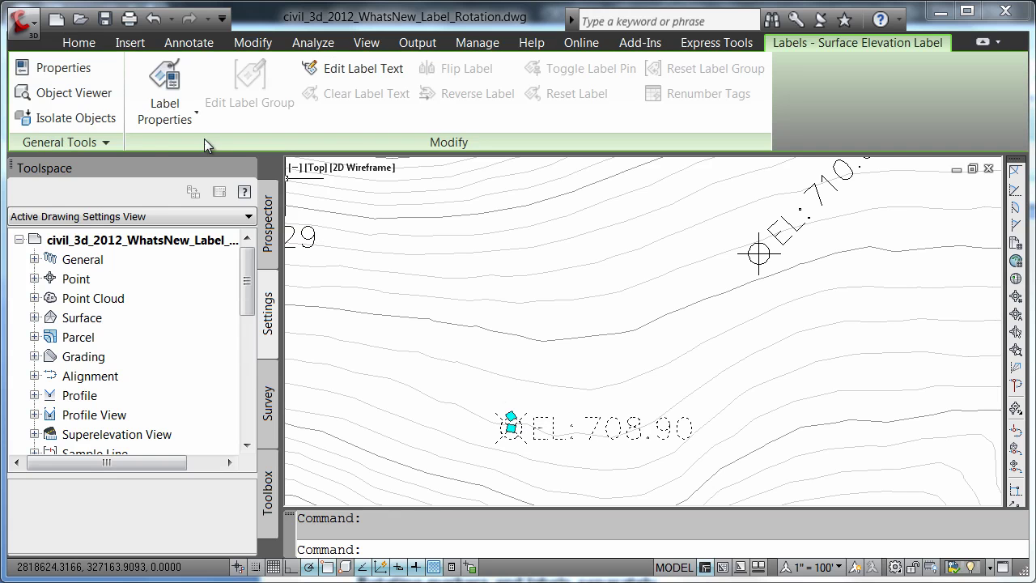
- In the label's Properties, set Label Rotation to 28 and Marker Rotation to 90
click(159, 89)
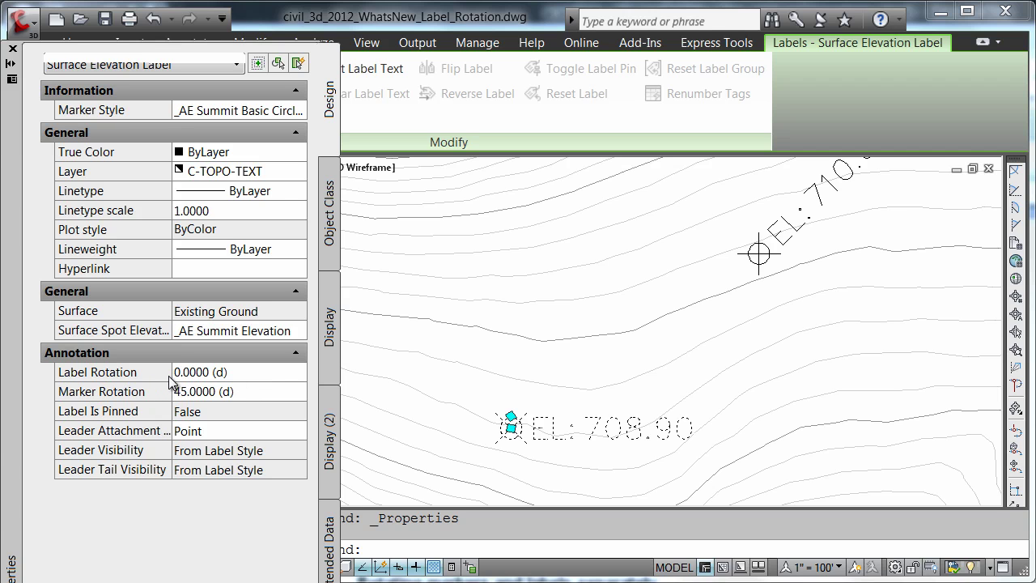
click(237, 372)
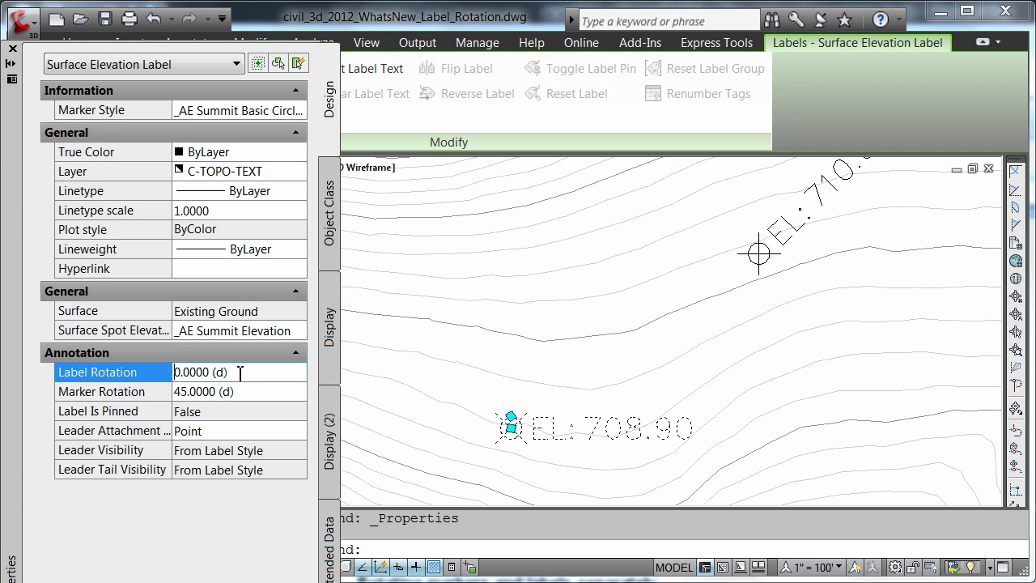
text(28)
key(Delete)
key(Delete)
key(Delete)
key(Delete)
key(Delete)
key(Delete)
key(Delete)
key(Delete)
key(Delete)
key(Delete)
key(Tab)
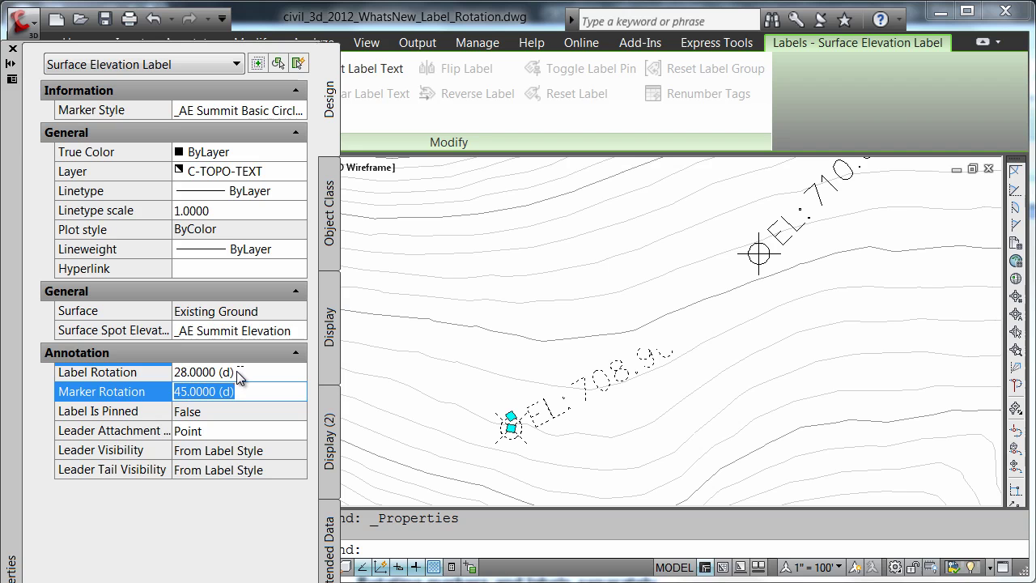
text(90)
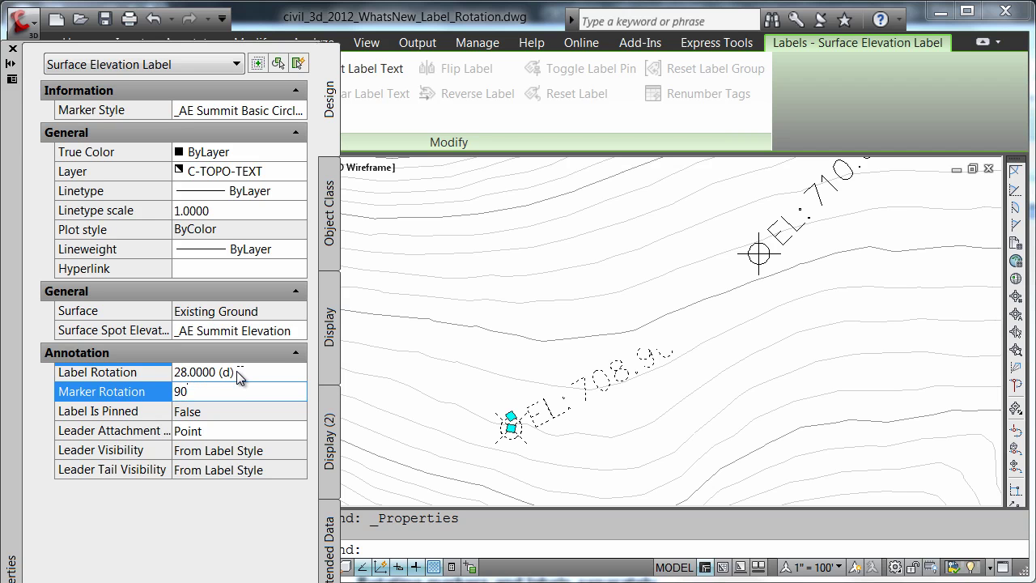
key(Tab)
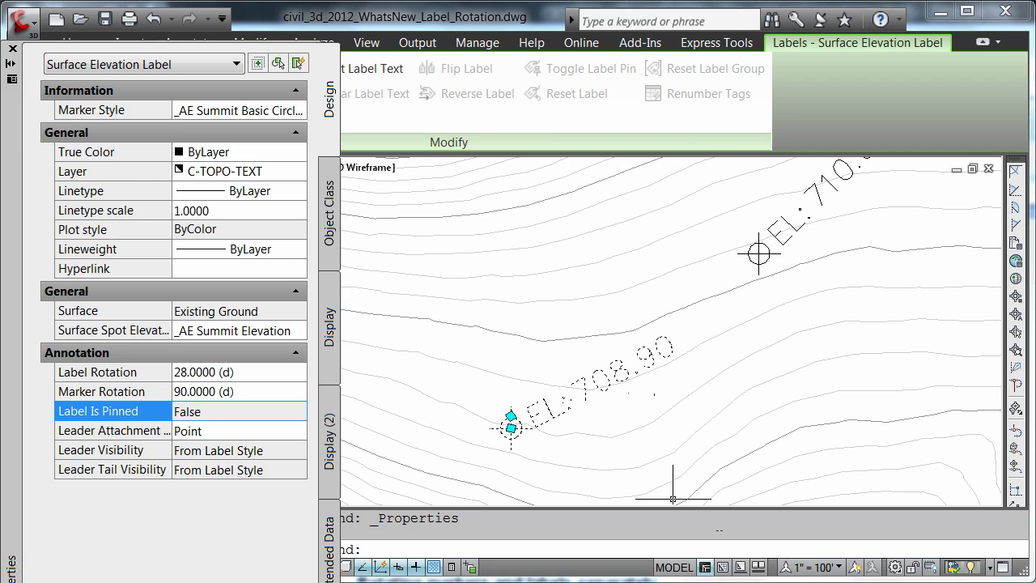
key(Escape)
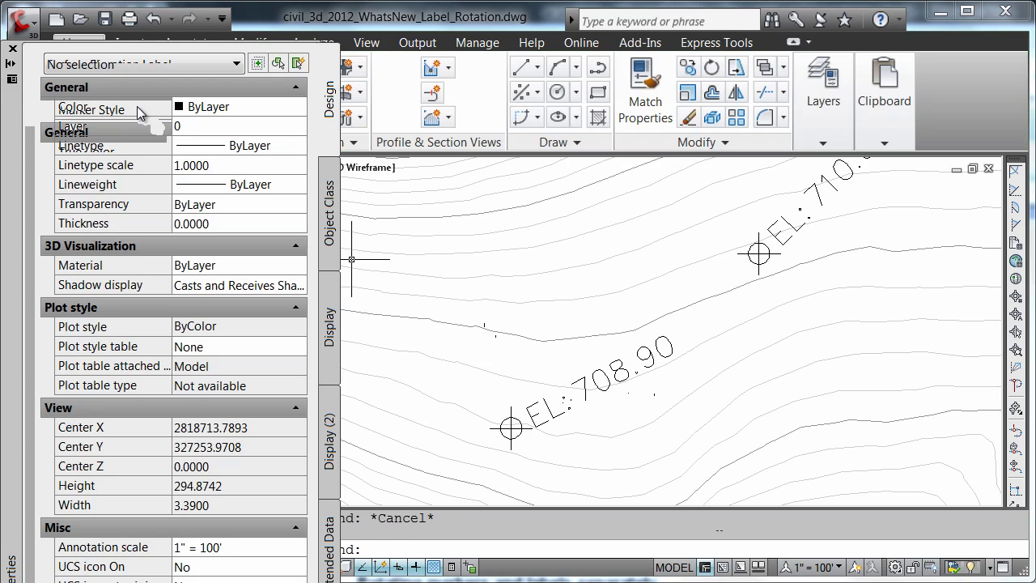
- Close the Properties palette and bring up the point creation commands
click(13, 50)
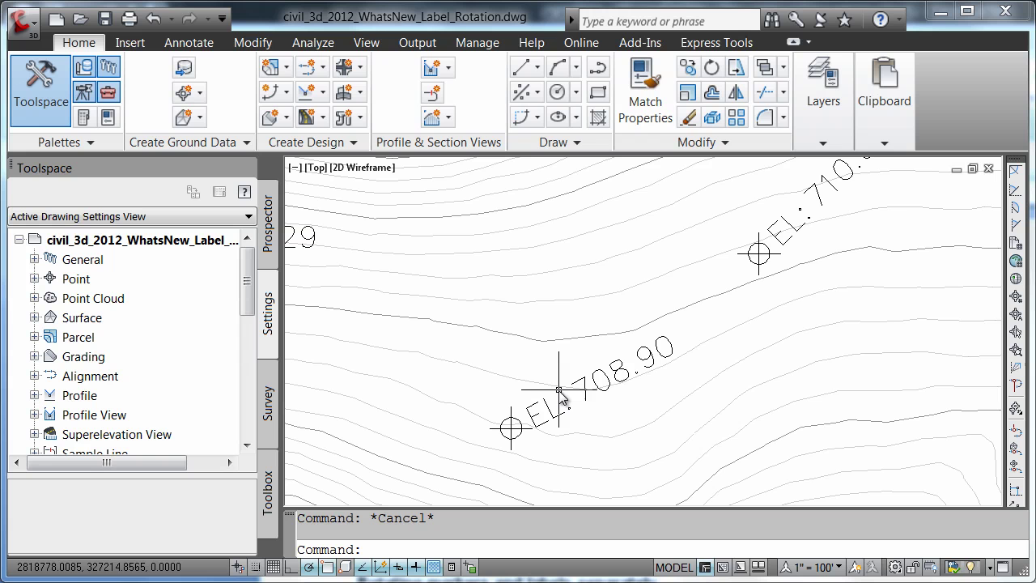
click(191, 96)
- Place a manual COGO point above the 708.90 label described 'corner of catch basin 1', then select it
mouse_move(185, 152)
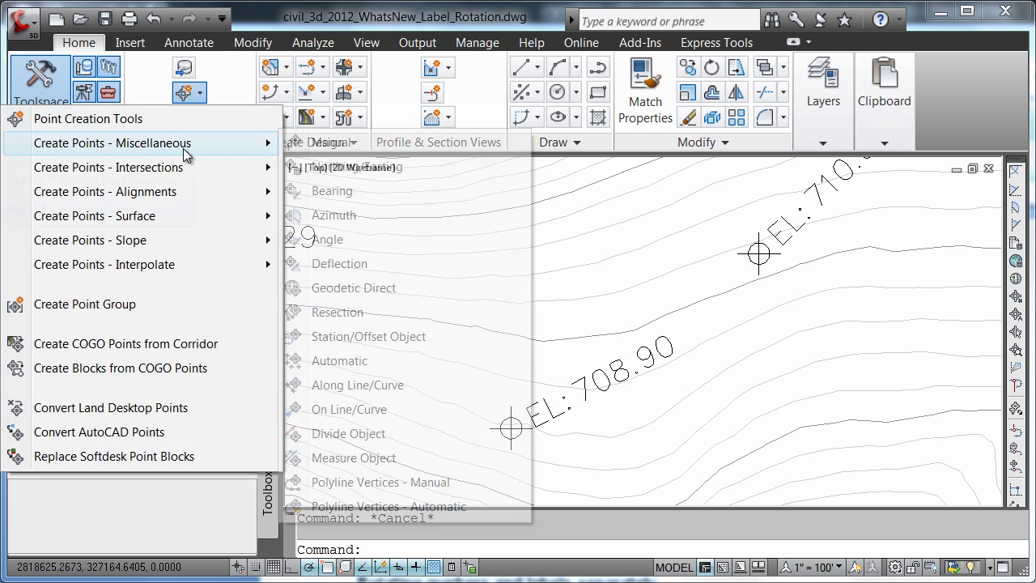
click(320, 142)
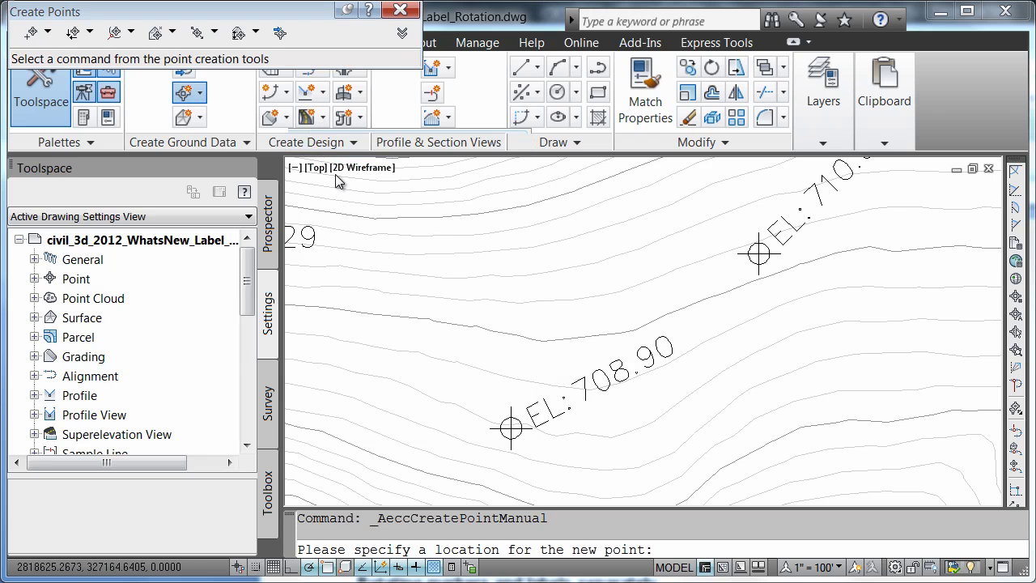
click(496, 276)
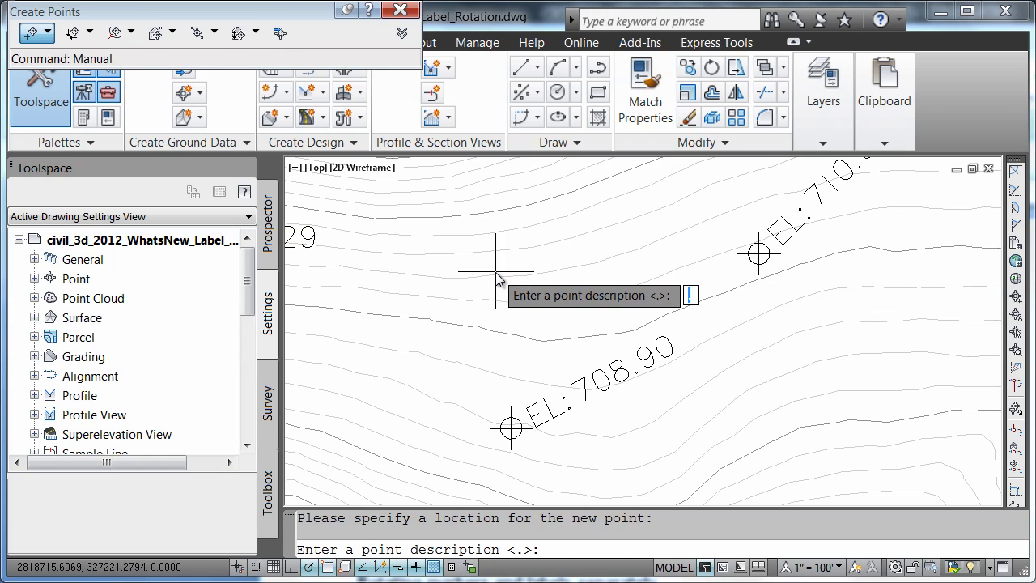
text(corner of catc)
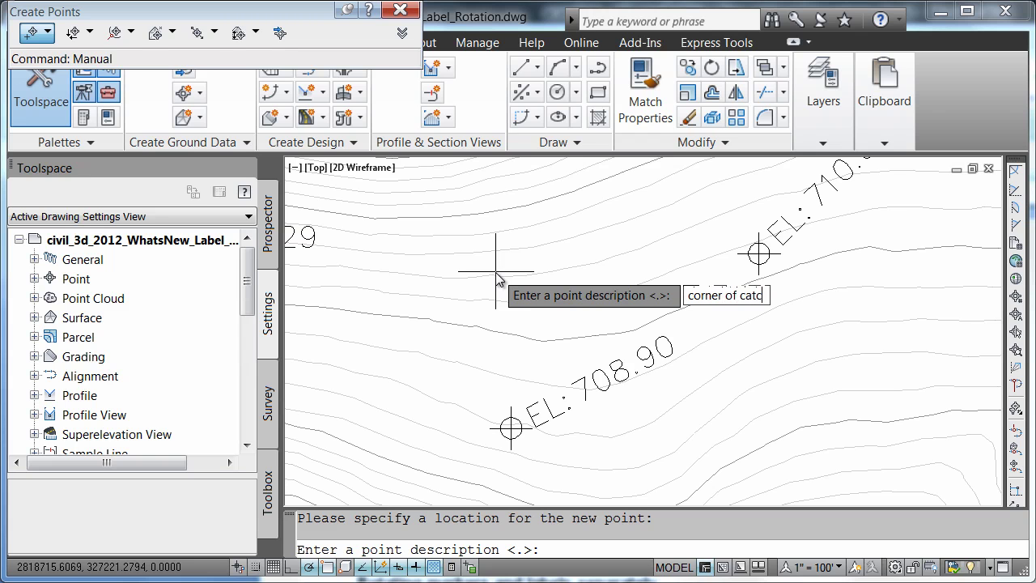
text(h basin 1)
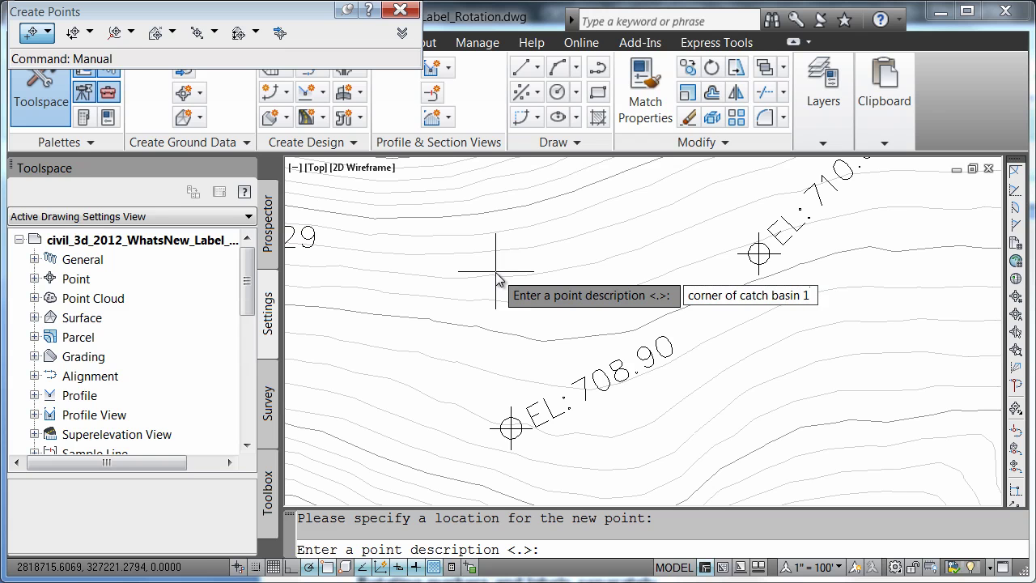
key(Return)
key(Return)
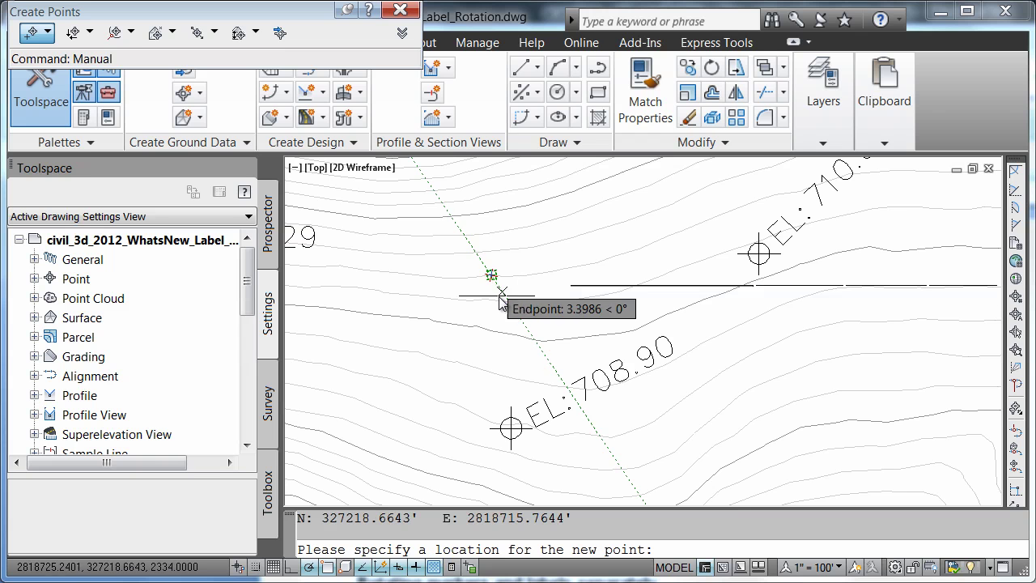
key(Escape)
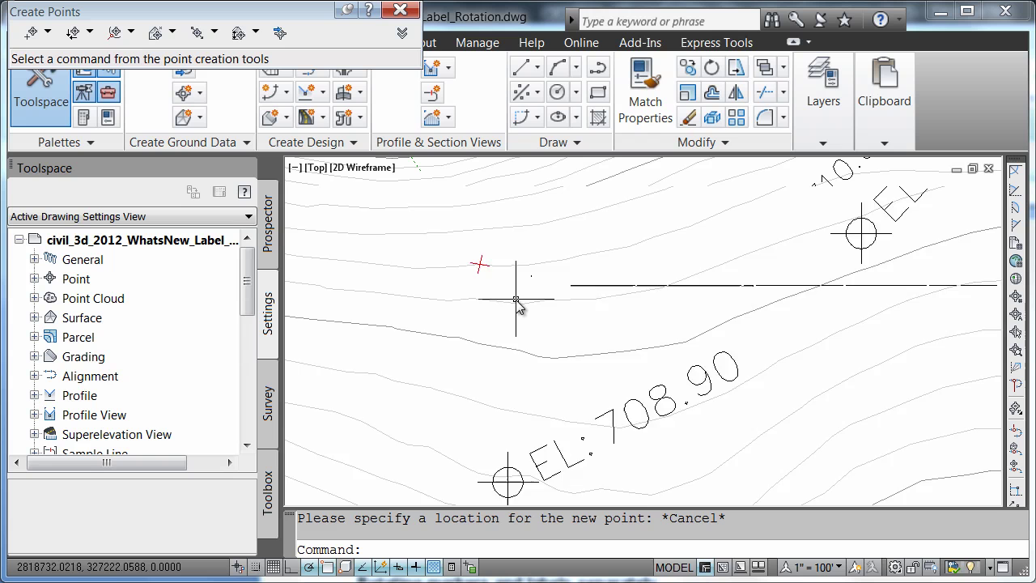
scroll(470, 278, up, 2)
click(466, 254)
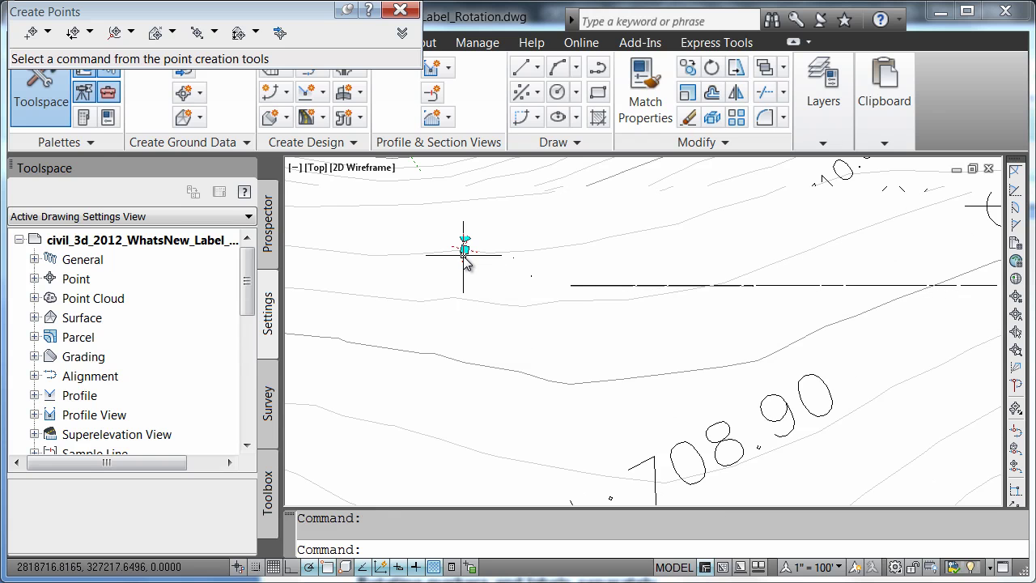
- In the Point Editor, set the new point's Point Label Style to Description Only
right_click(465, 258)
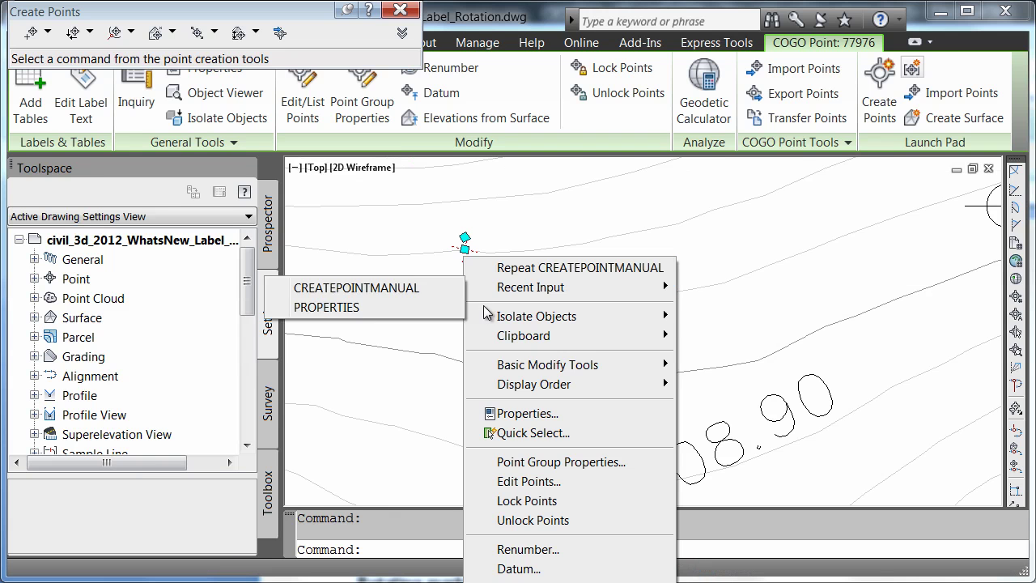
click(533, 482)
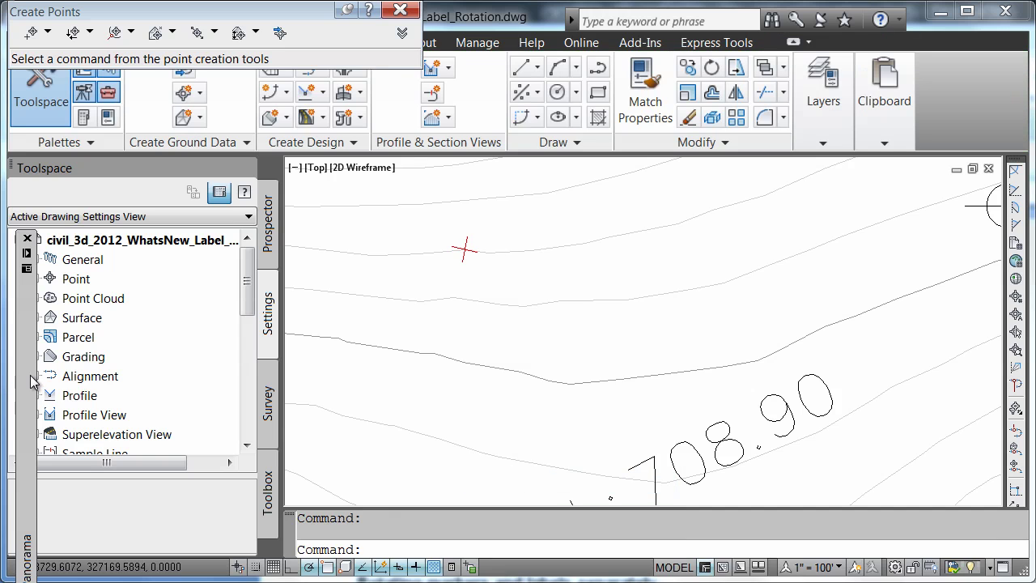
mouse_move(30, 375)
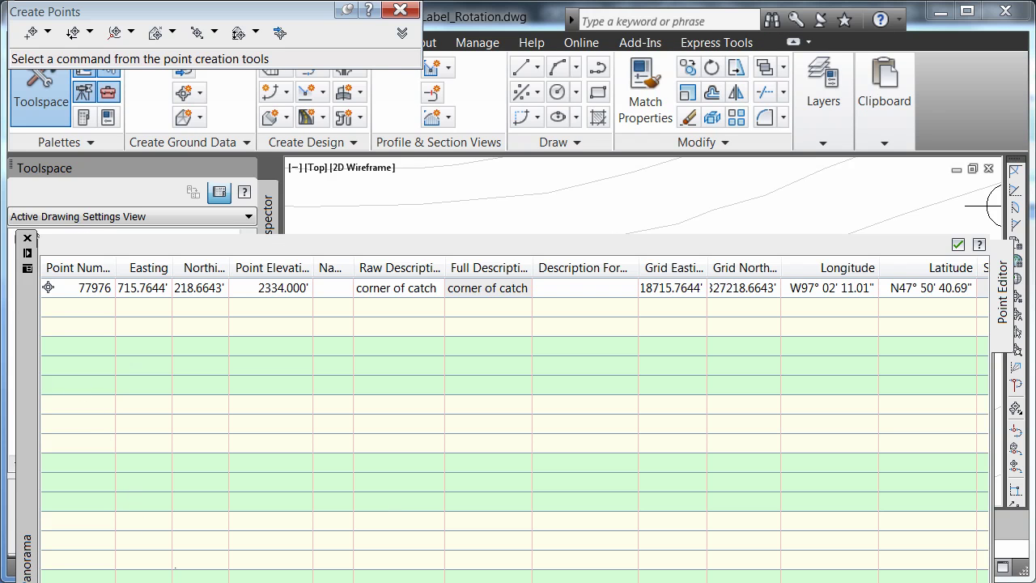
scroll(515, 396, right, 5)
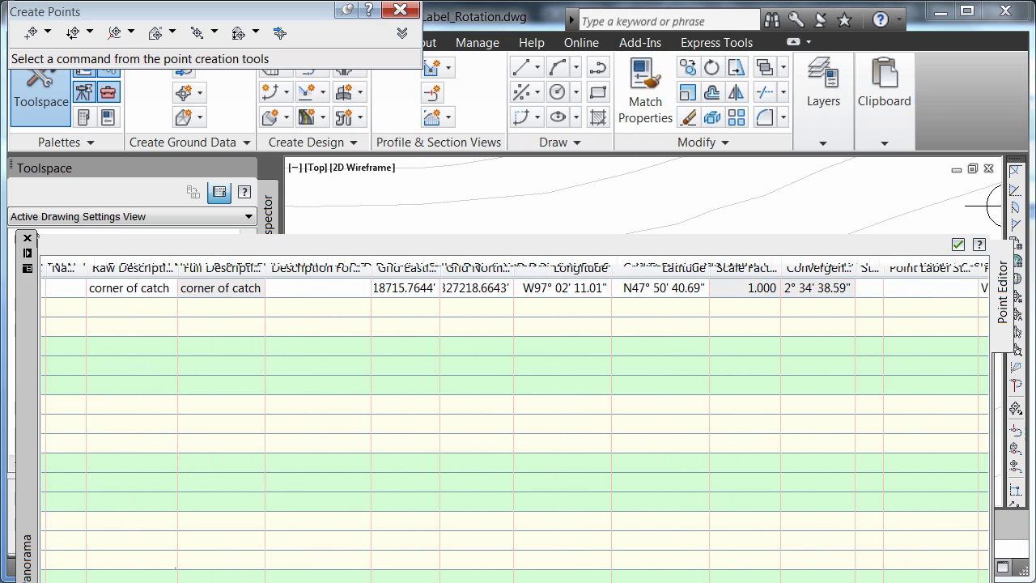
scroll(515, 396, right, 3)
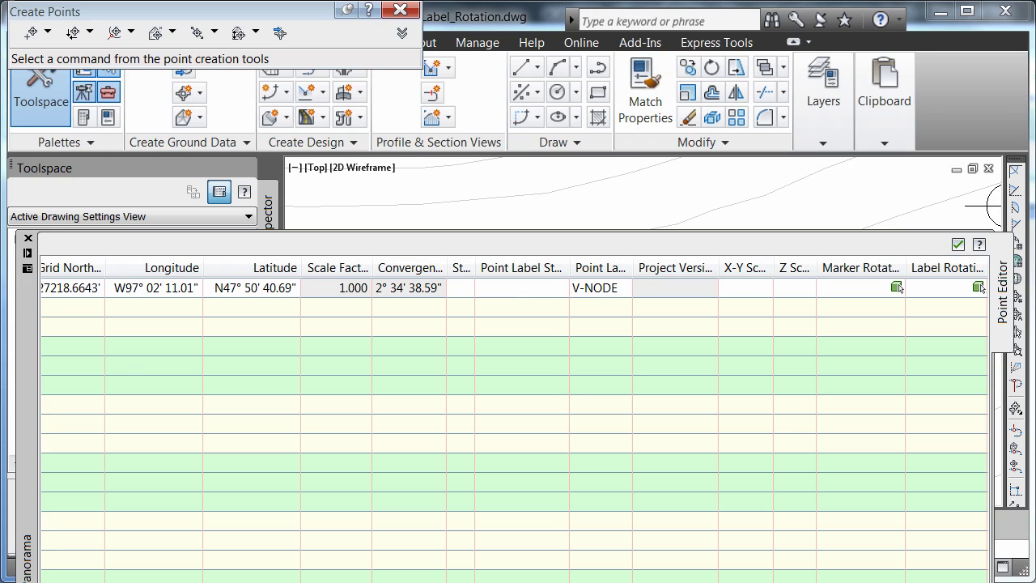
click(512, 292)
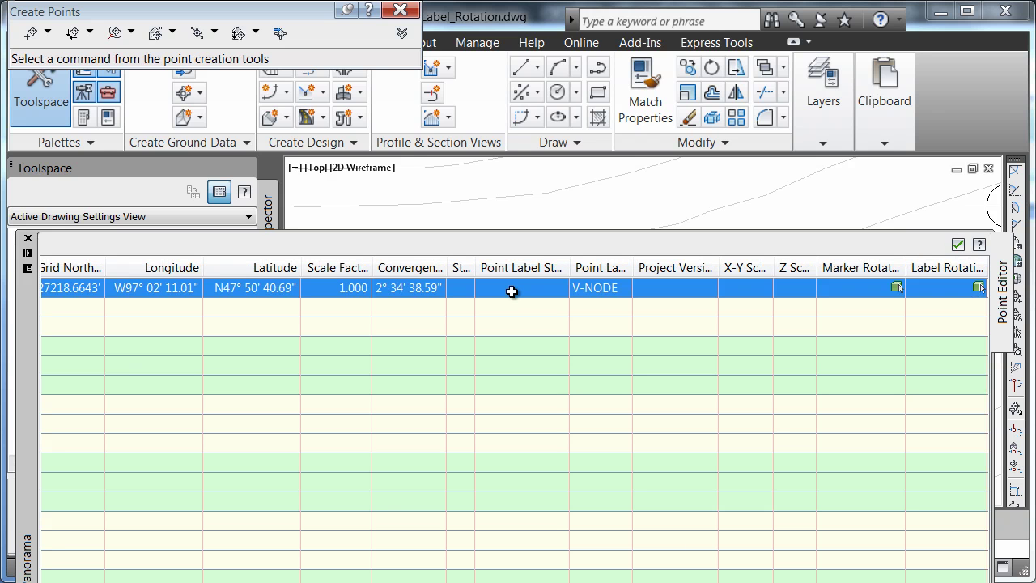
click(526, 292)
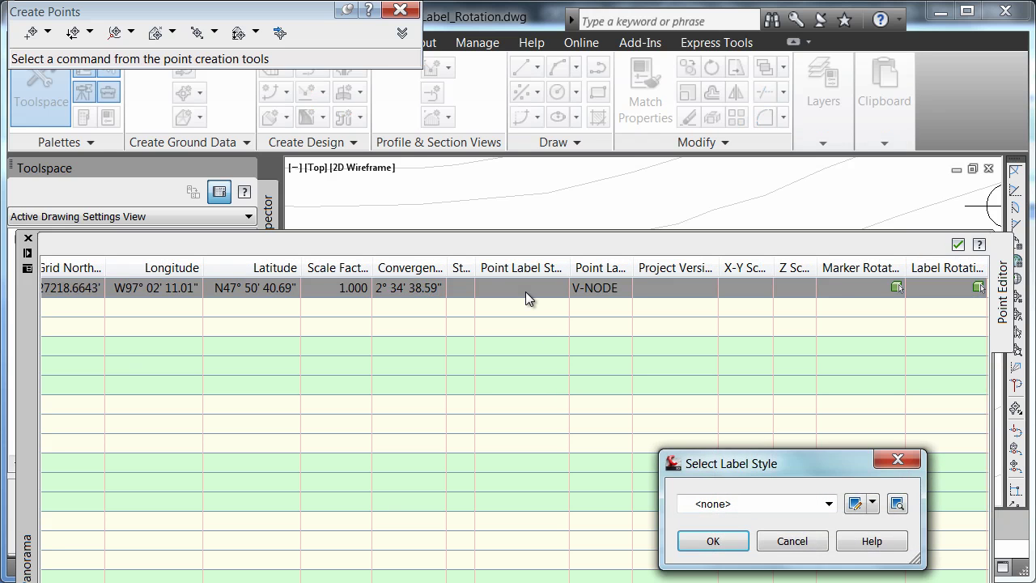
click(787, 503)
click(778, 533)
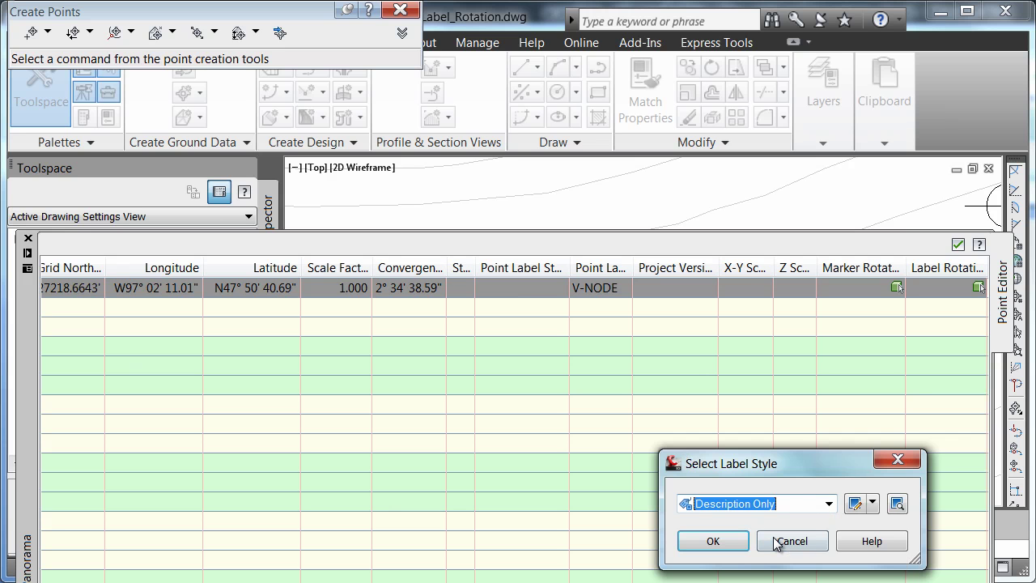
click(714, 540)
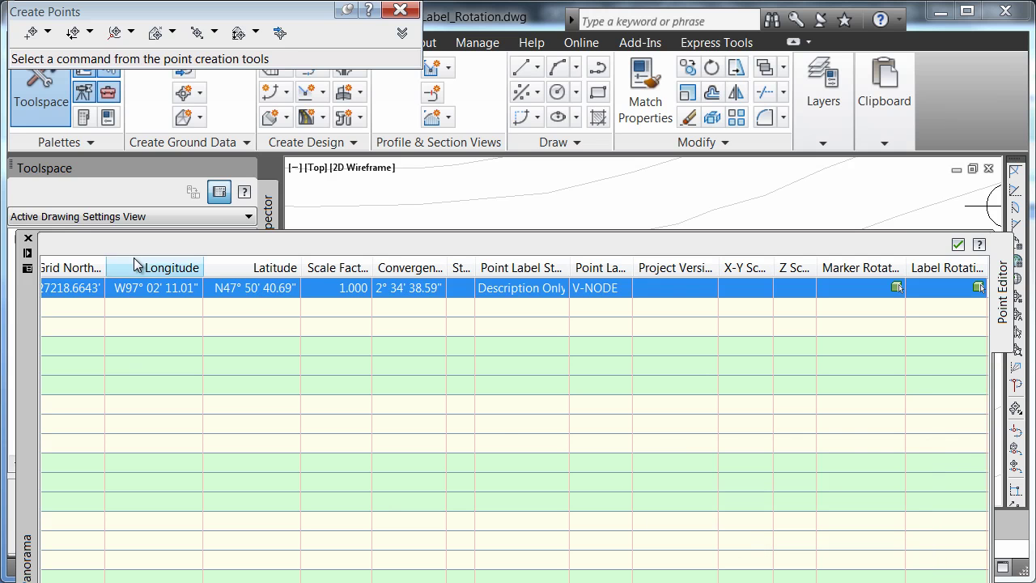
click(28, 240)
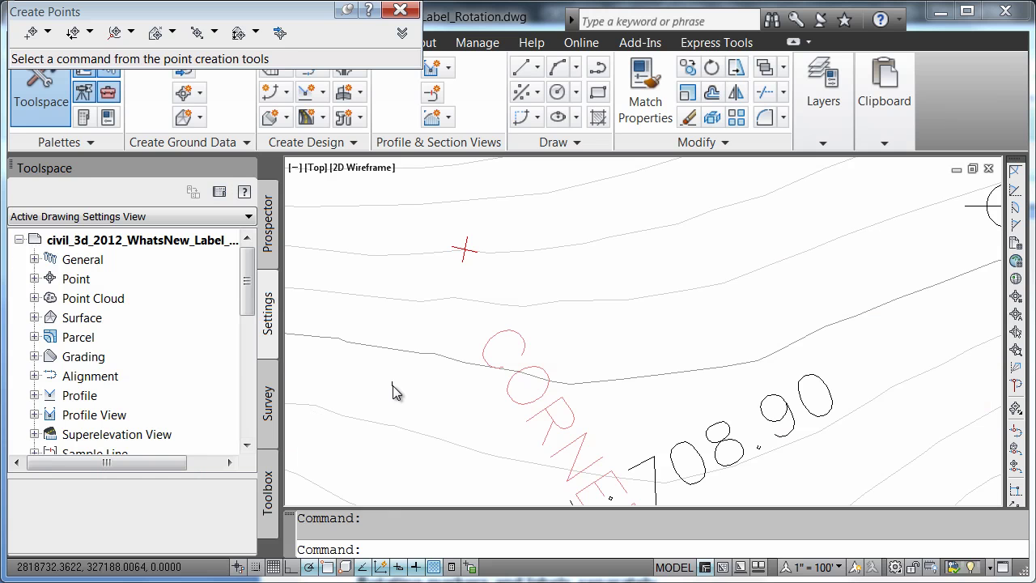
scroll(405, 375, down, 5)
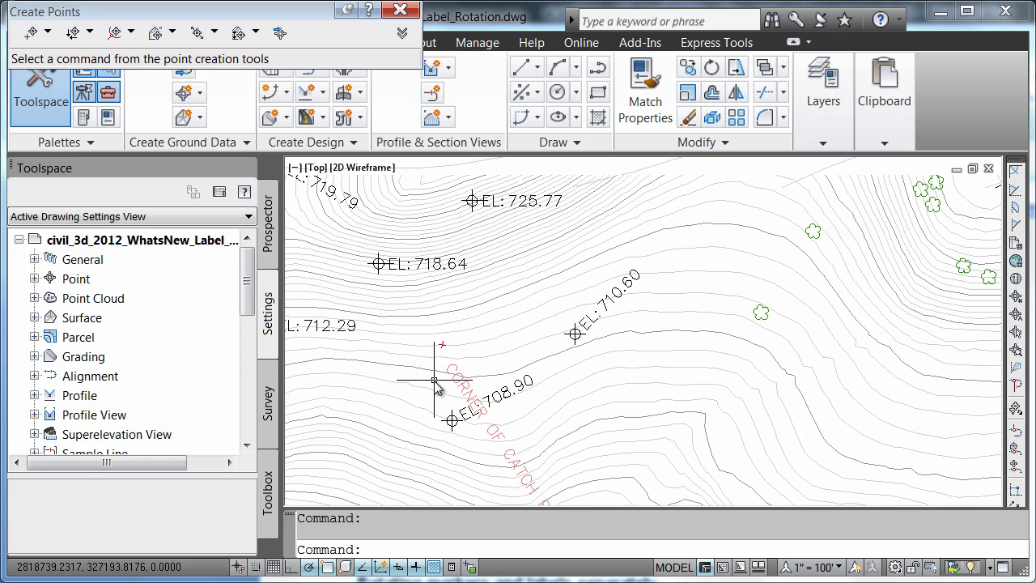
middle_drag(516, 337, 573, 283)
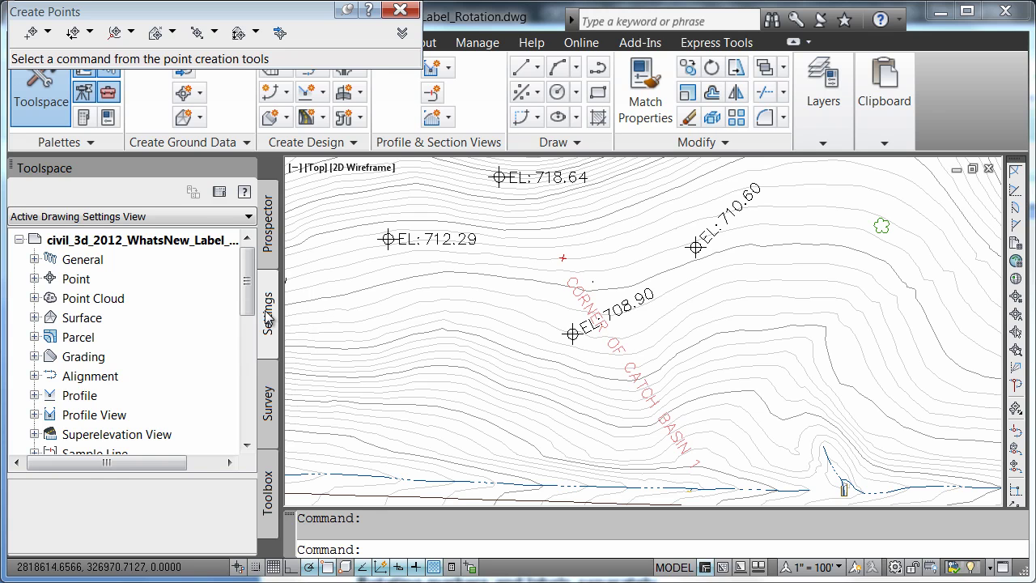
- Open the Description Only point label style for editing from Toolspace Settings
click(35, 280)
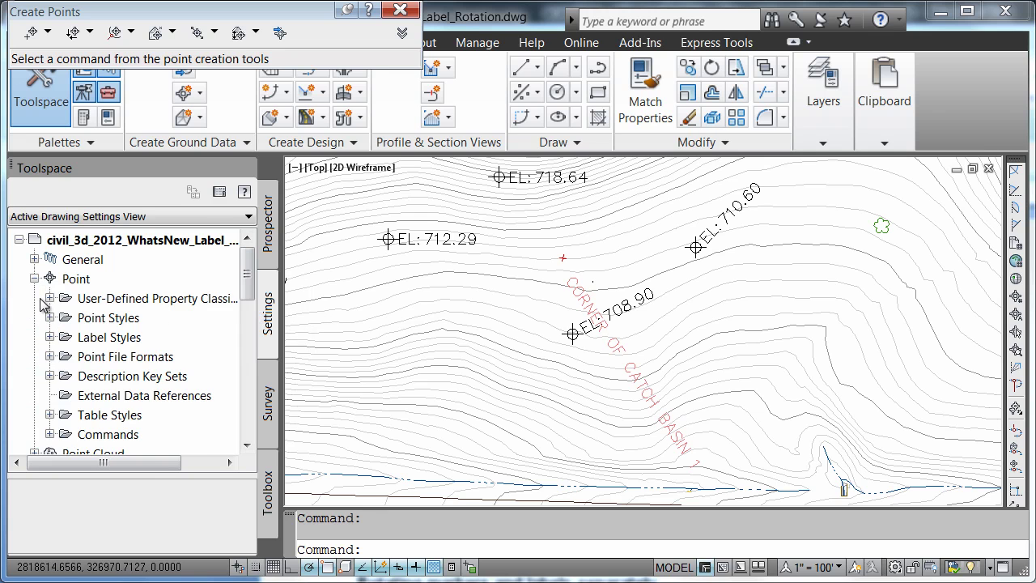
click(50, 337)
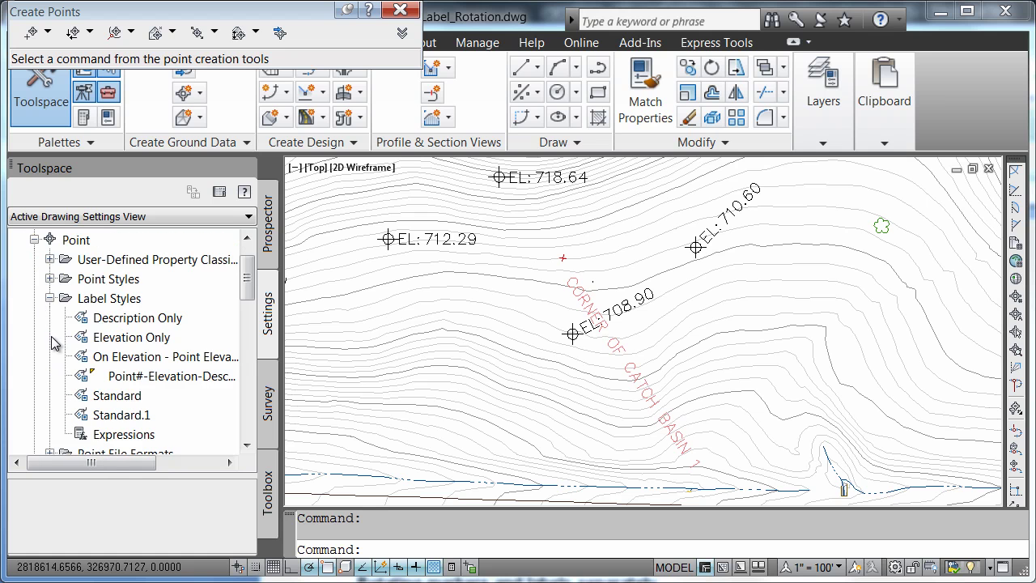
right_click(138, 324)
click(170, 331)
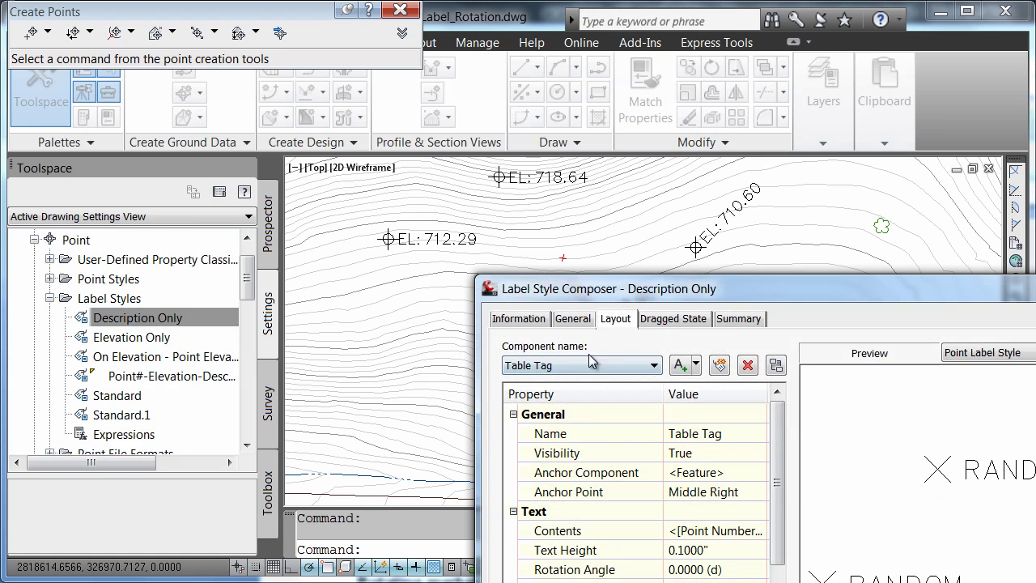
drag(655, 289, 497, 99)
- Set the Point Description component's Maximum Width to .5 and apply it
click(472, 180)
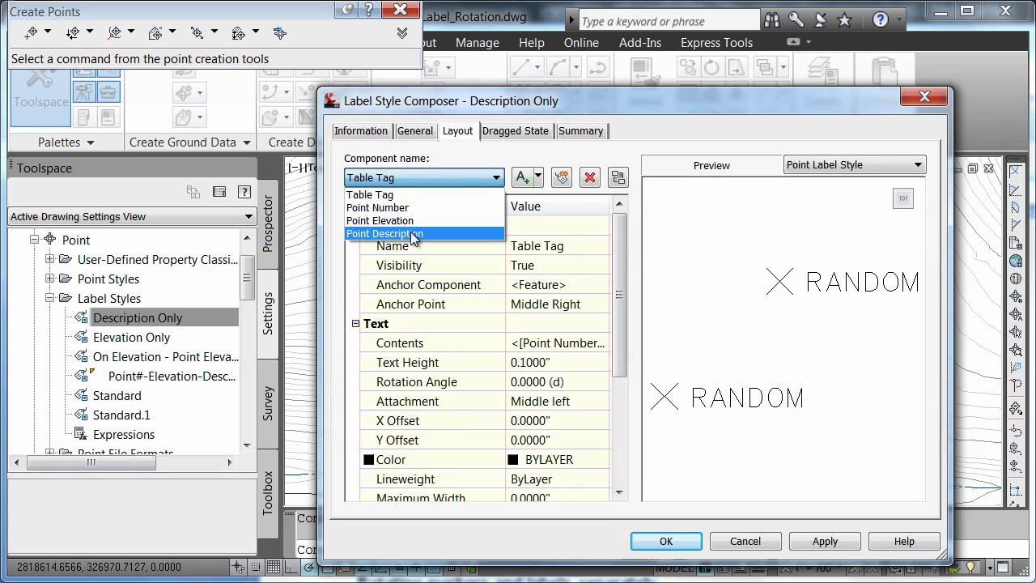
click(412, 233)
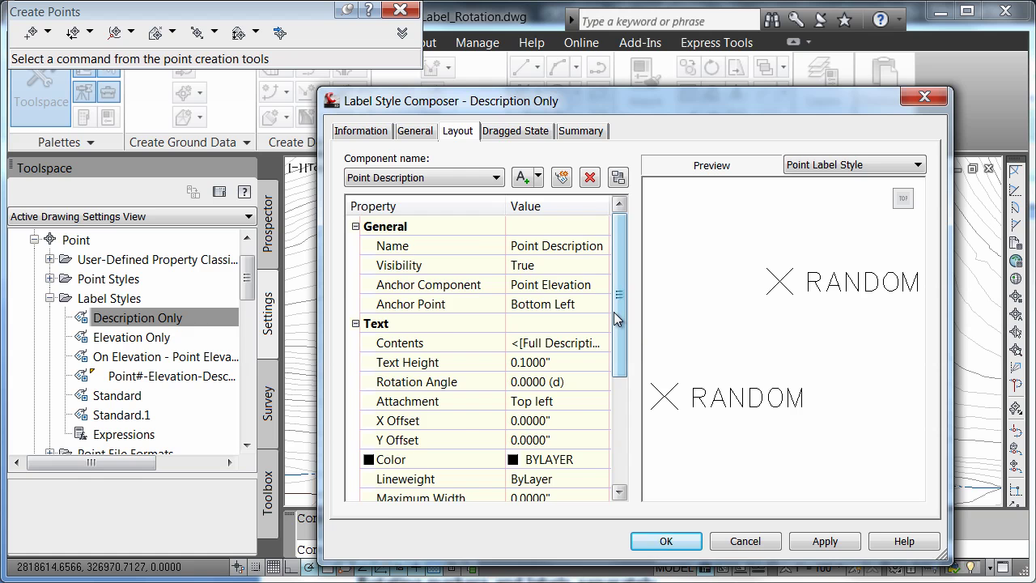
scroll(620, 350, down, 1)
scroll(620, 350, down, 1)
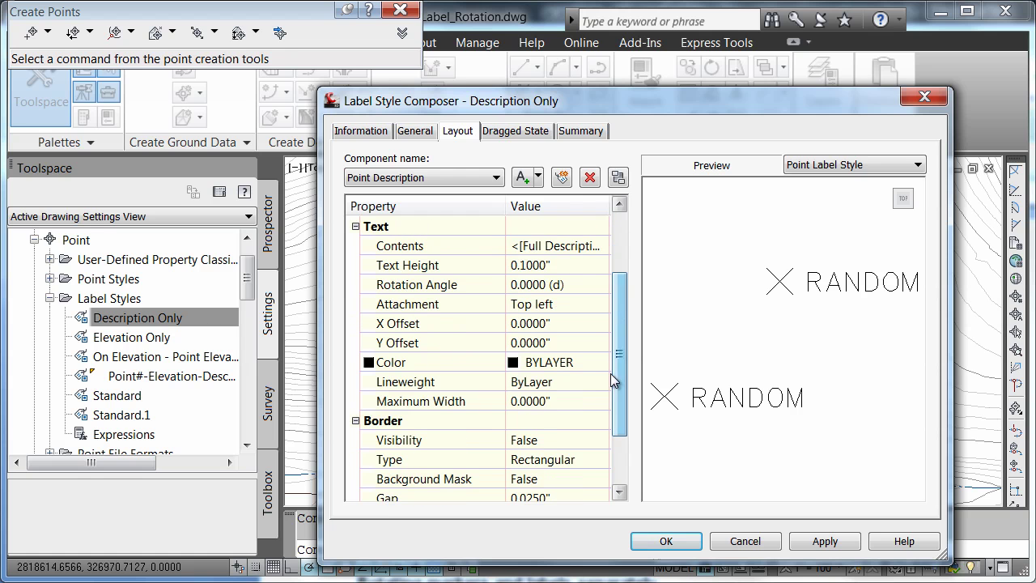
click(555, 402)
text(.5)
key(Return)
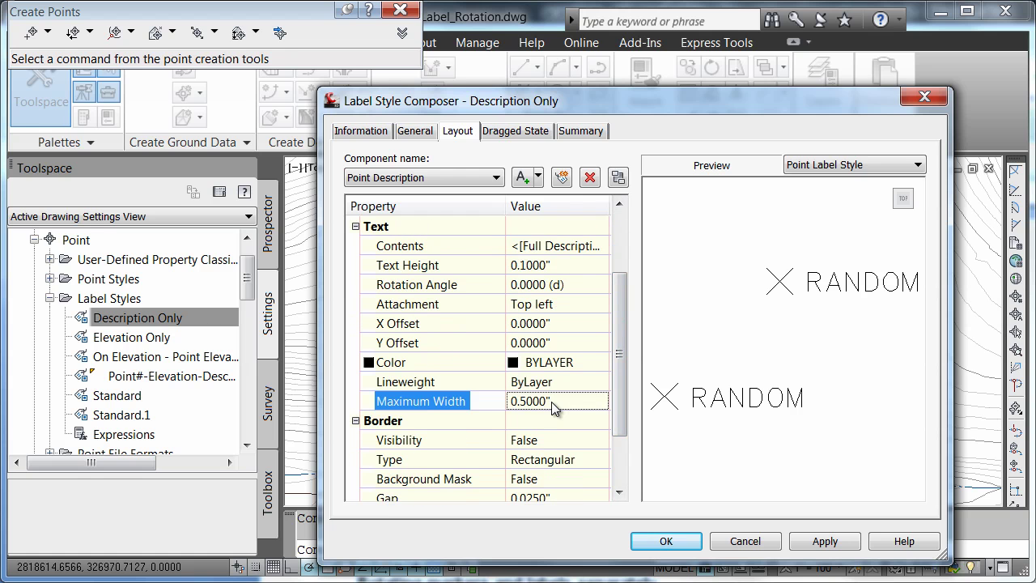
click(812, 540)
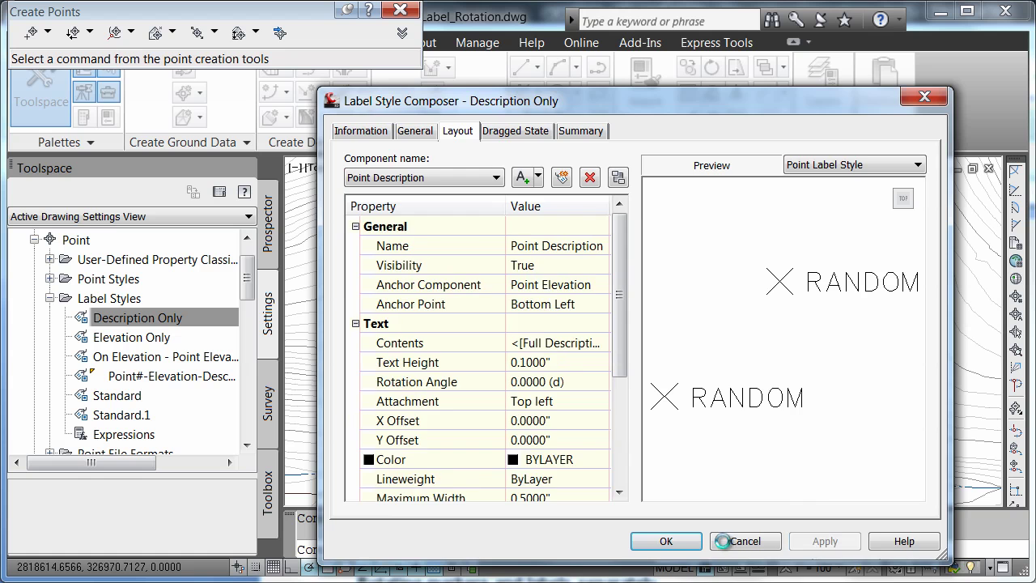
- Accept the Label Style Composer and zoom to the wrapped CORNER OF CATCH BASIN 1 label
click(666, 540)
scroll(558, 342, up, 2)
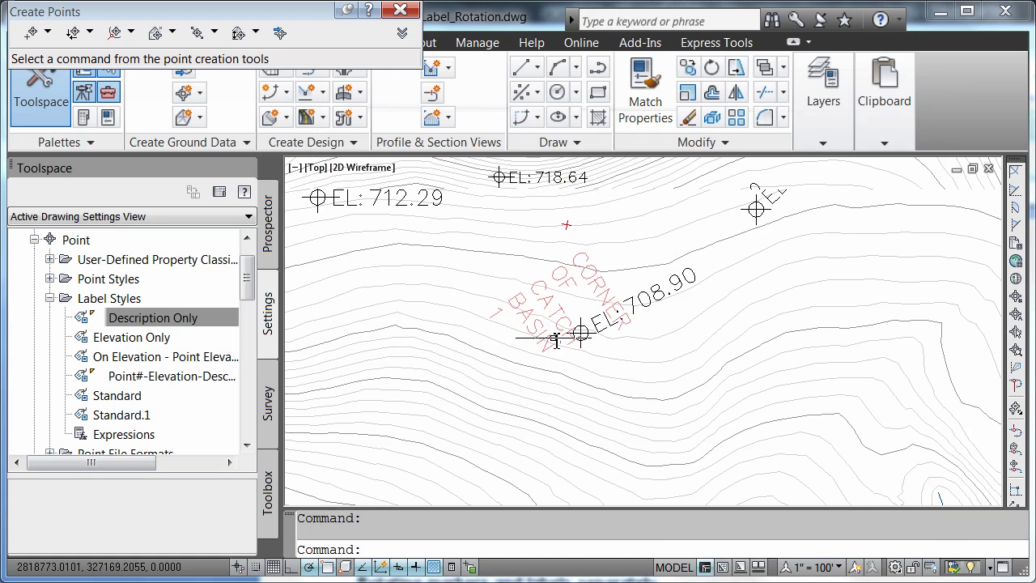
middle_drag(535, 301, 600, 344)
scroll(600, 344, up, 1)
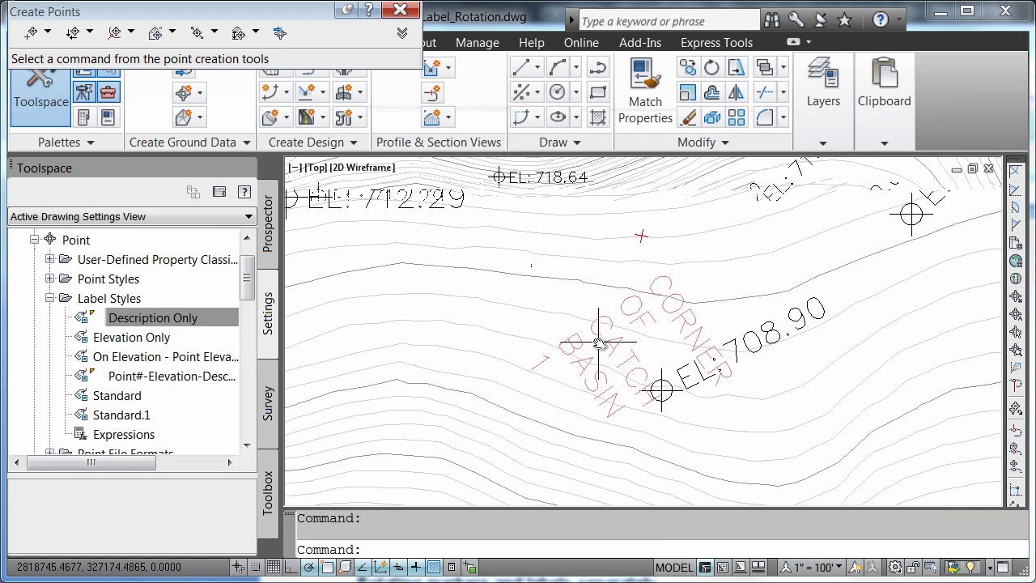